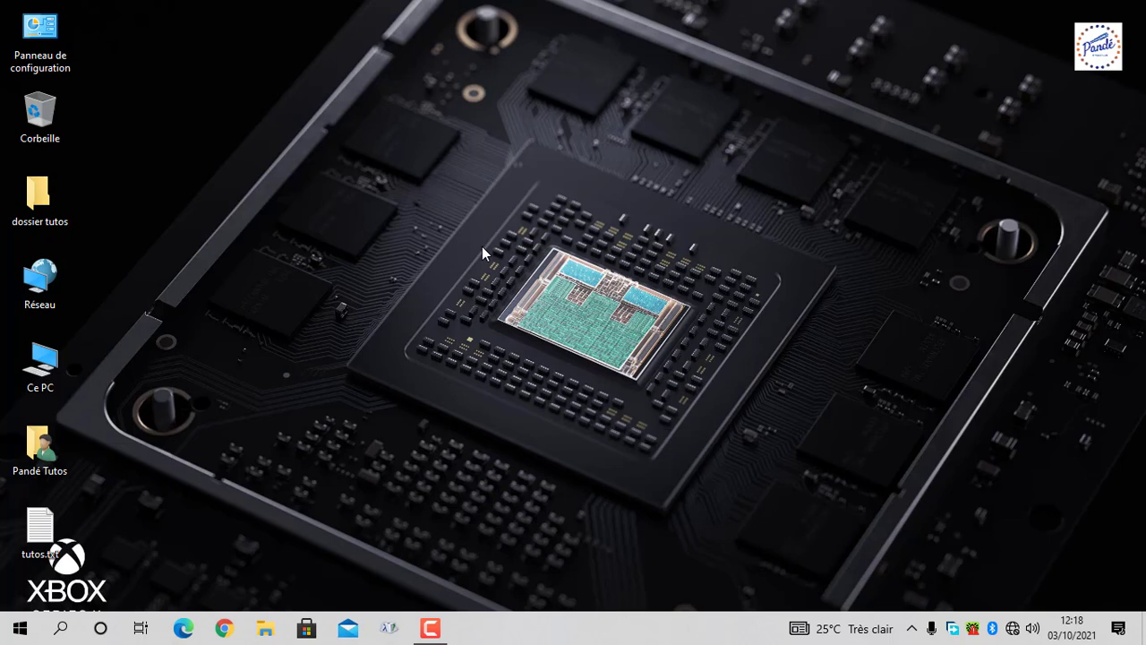
# Step: Open the file location of the 3uTools program from the Start menu's app list
pyautogui.click(20, 630)
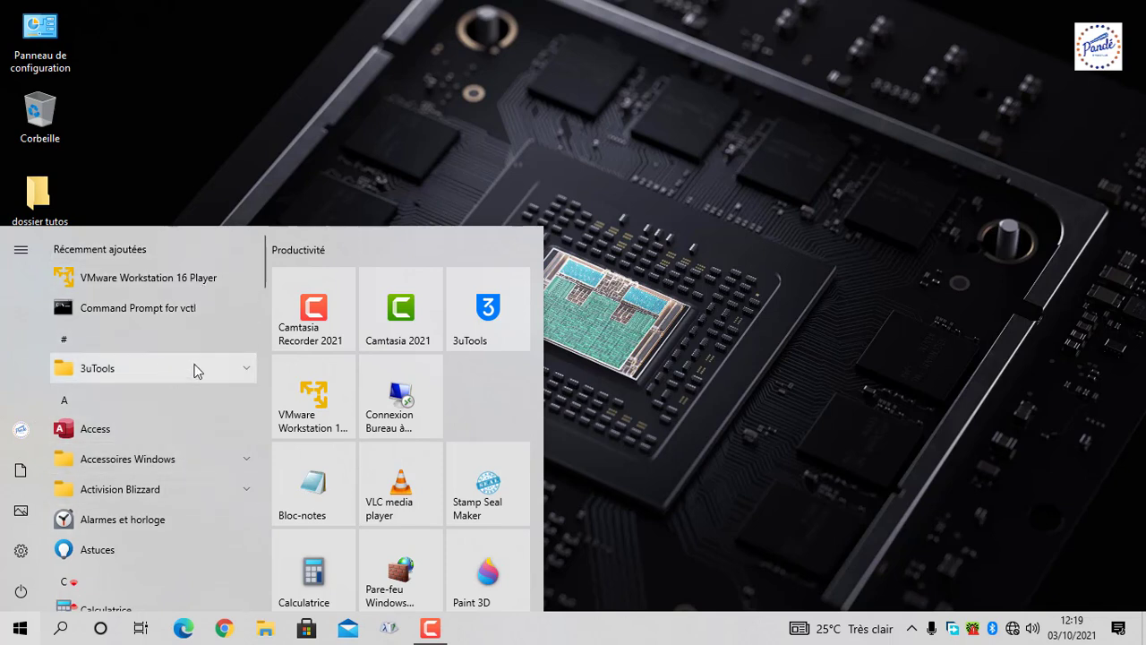
pyautogui.click(246, 368)
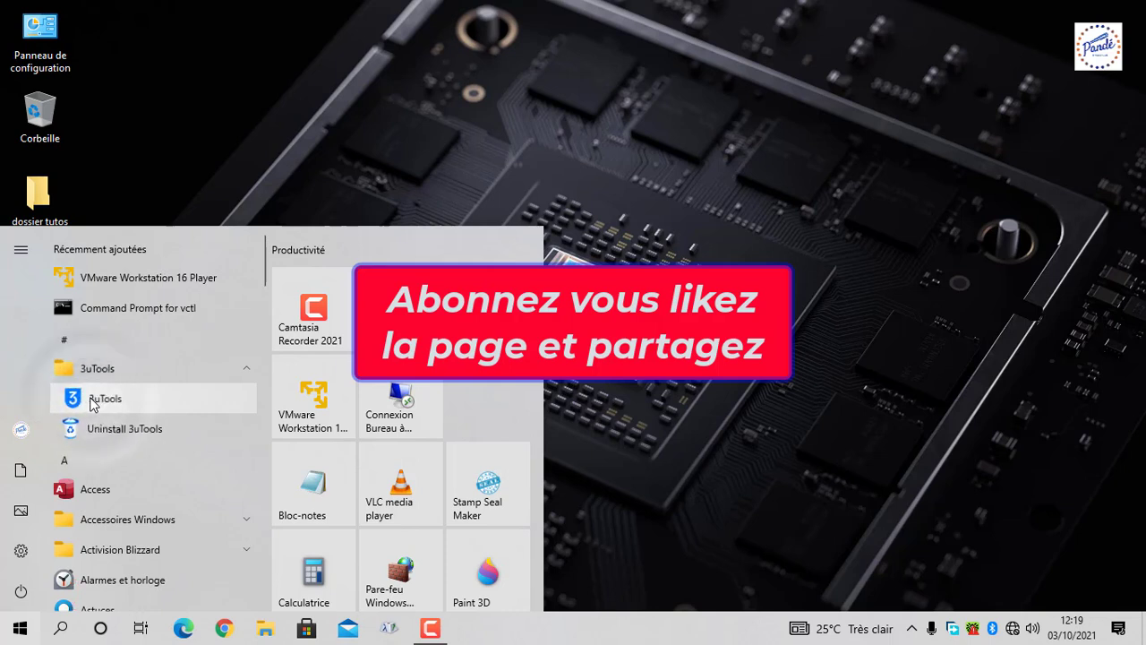
pyautogui.rightClick(90, 404)
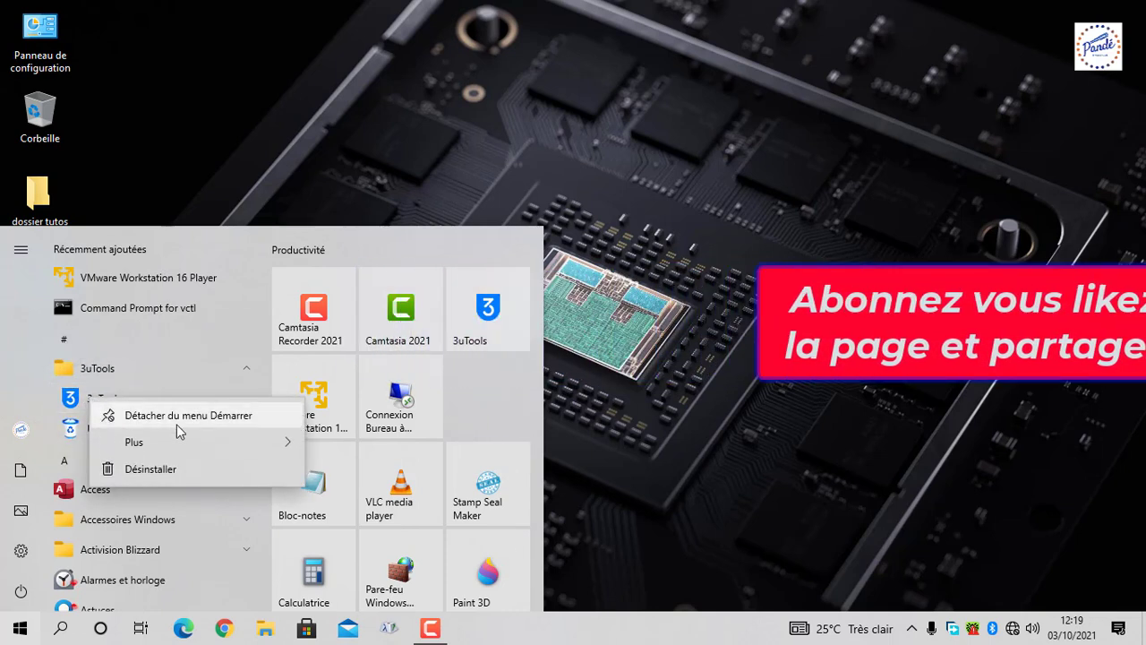
pyautogui.moveTo(252, 444)
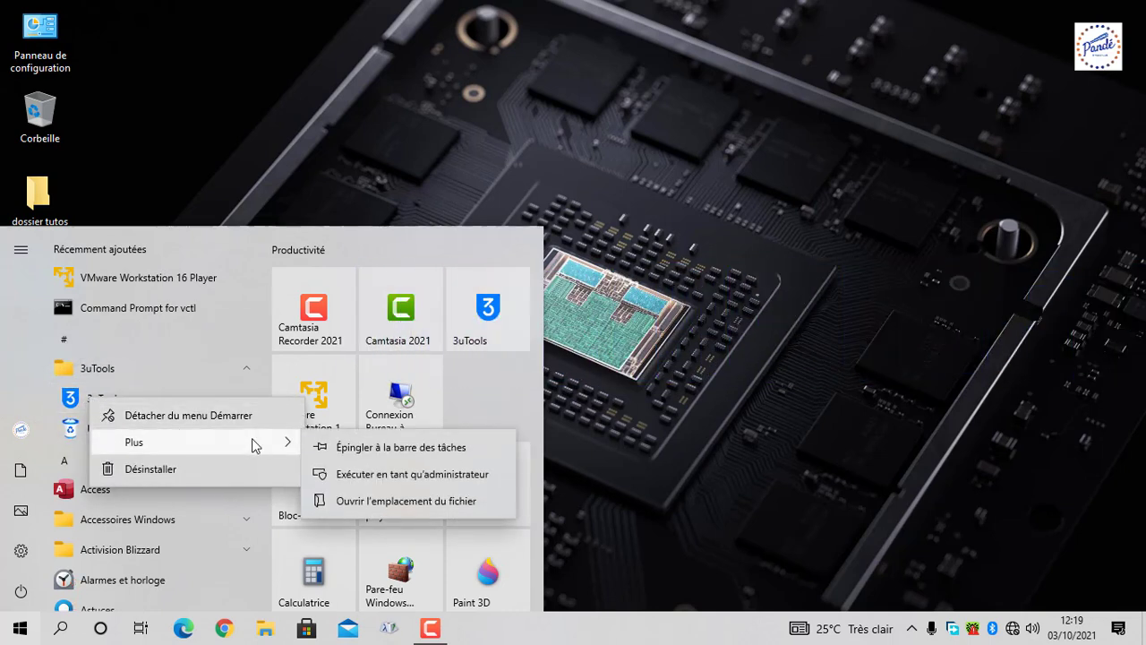
pyautogui.click(376, 503)
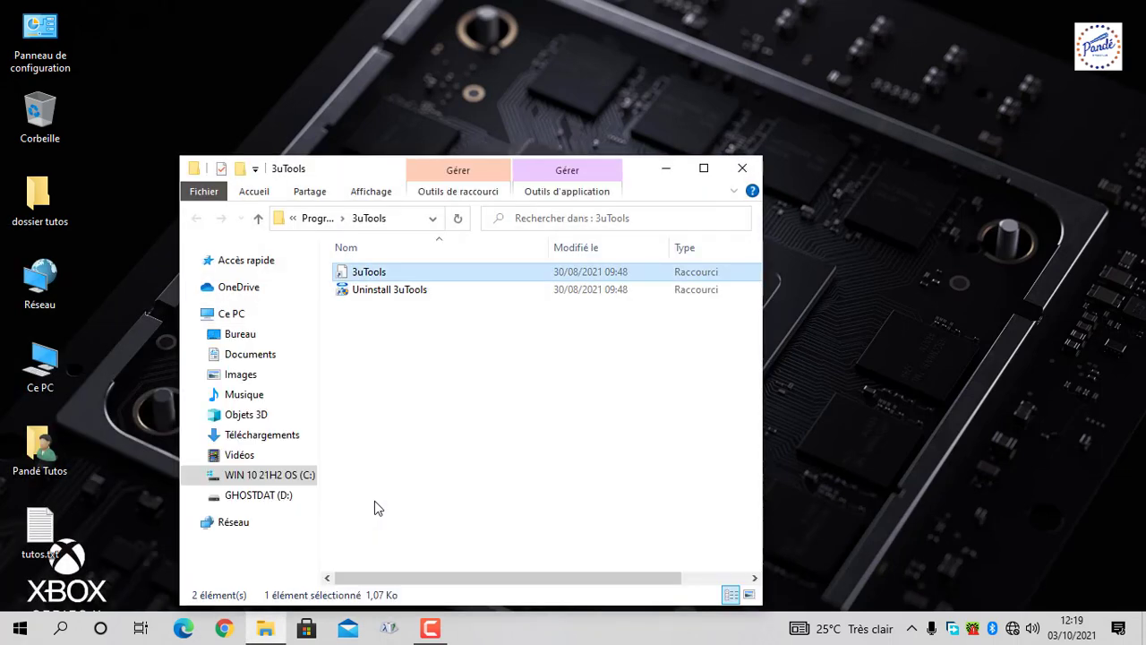
# Step: Send the 3uTools entry to the desktop as a shortcut and close the folder window
pyautogui.moveTo(382, 170); pyautogui.dragTo(463, 76)
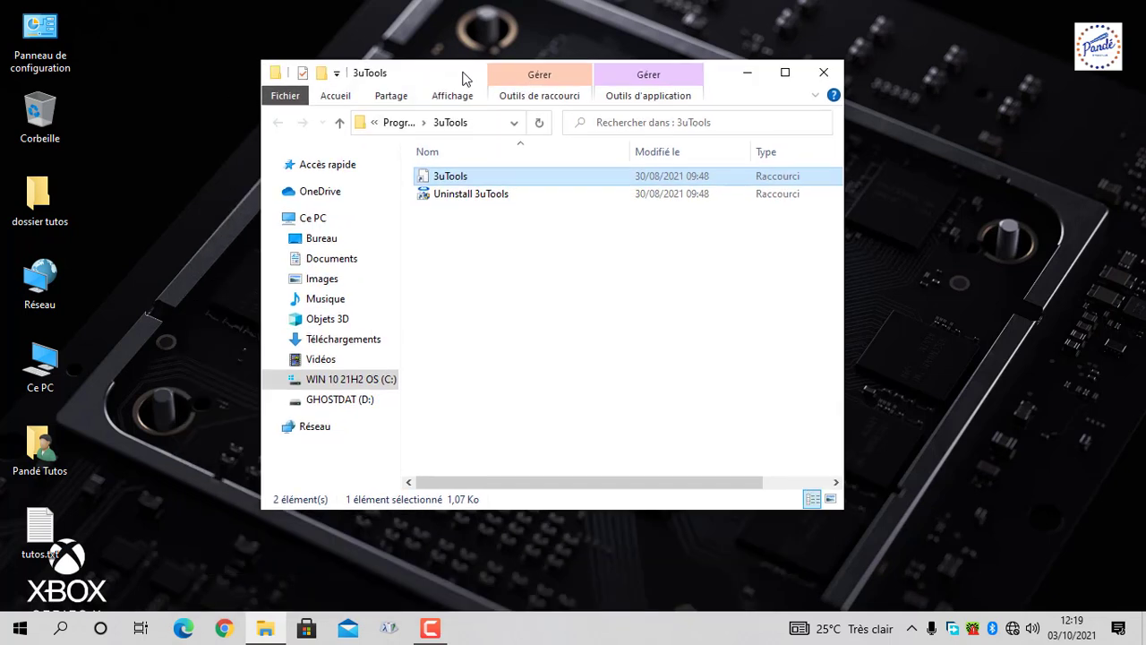
pyautogui.rightClick(436, 181)
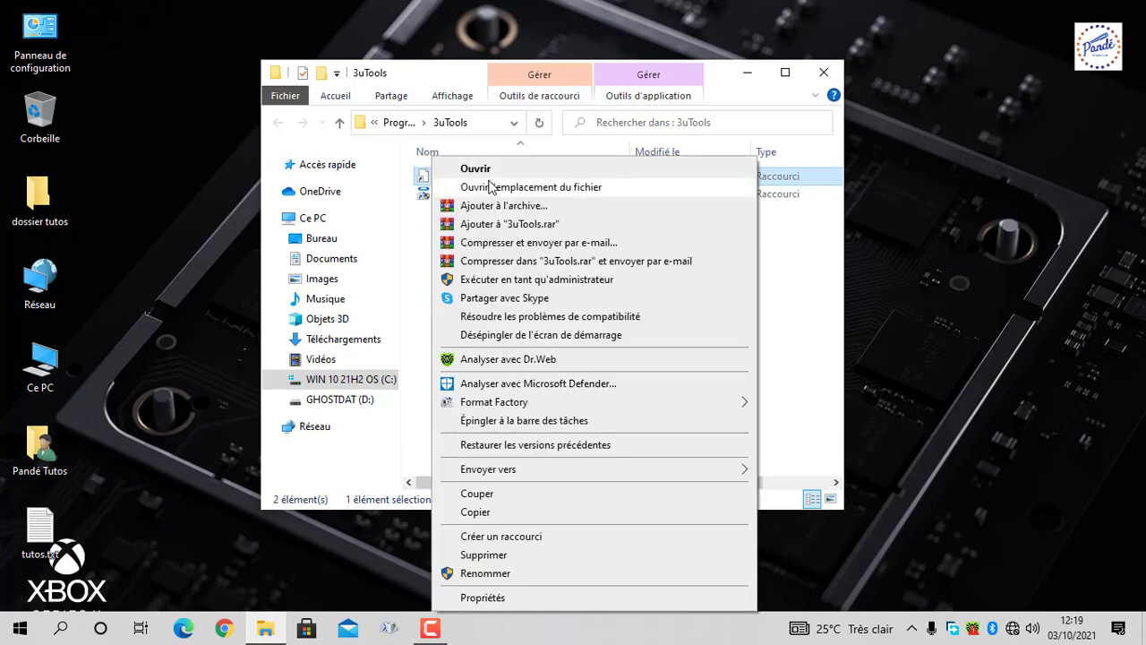
pyautogui.moveTo(742, 473)
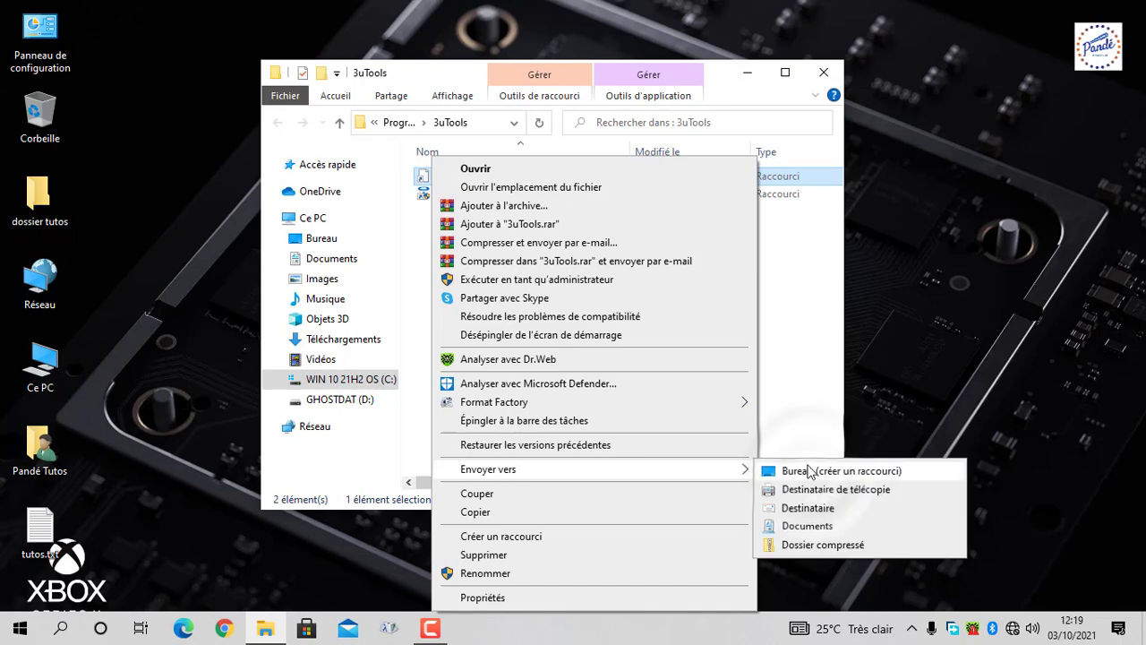
pyautogui.click(801, 471)
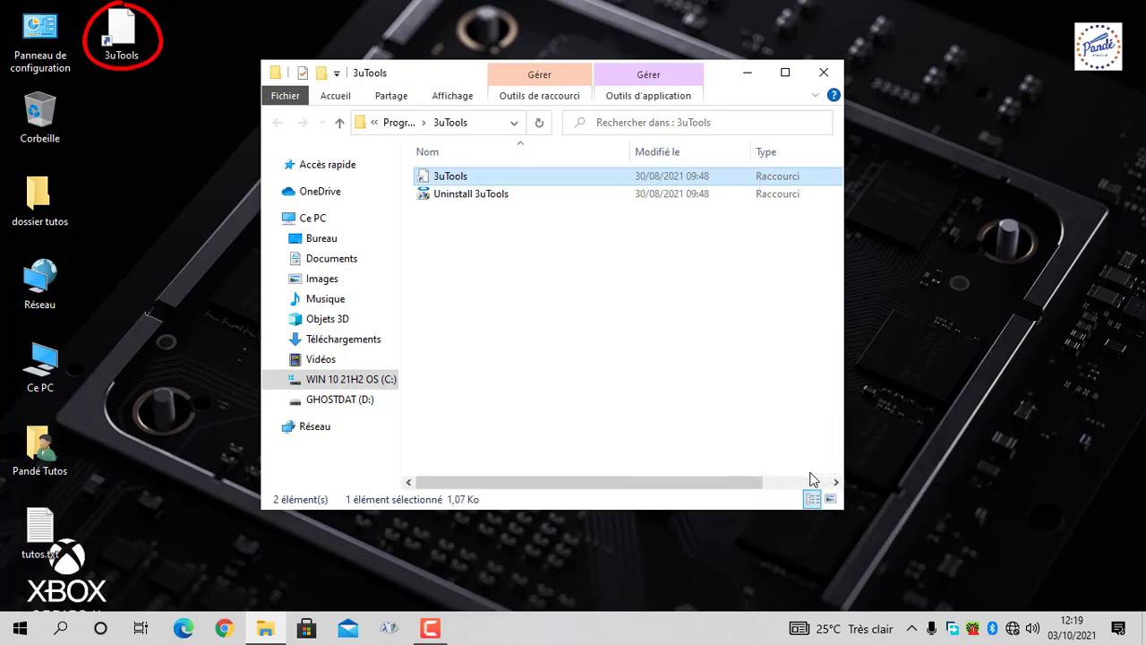
pyautogui.click(822, 72)
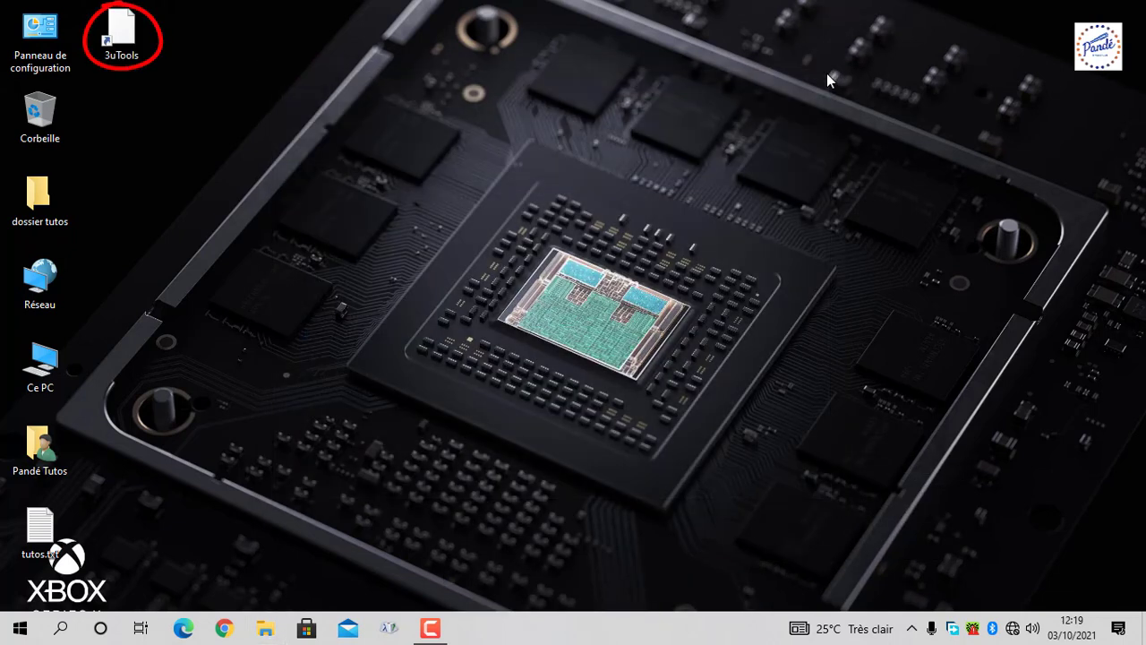
# Step: Open the file location of Word from the Start menu's app list
pyautogui.click(18, 631)
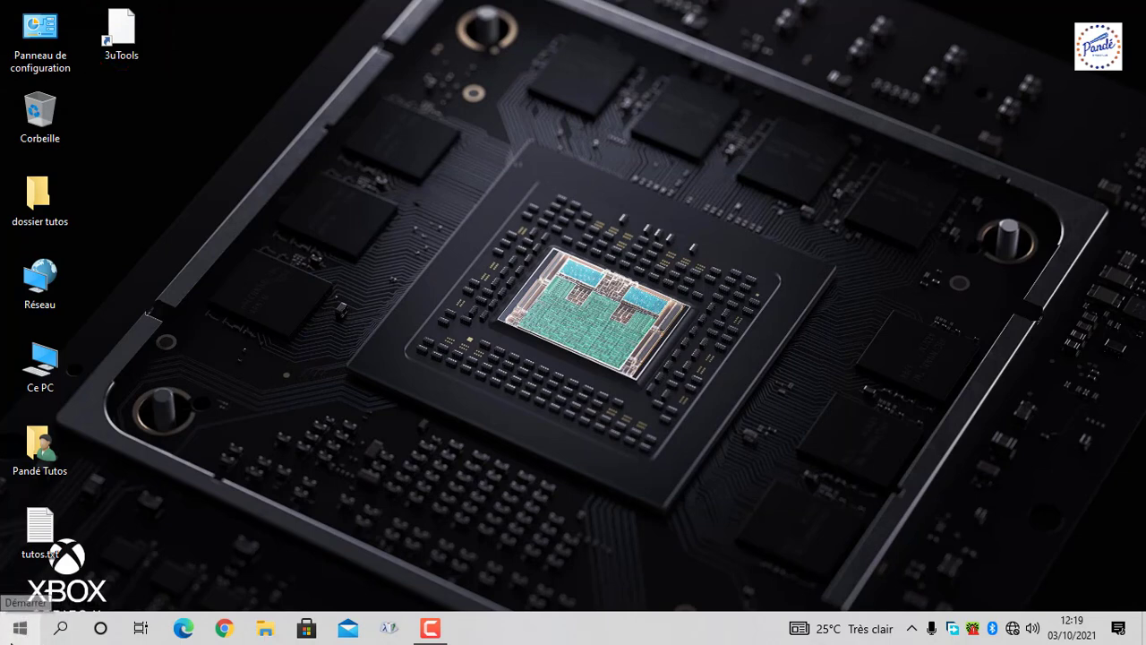
pyautogui.click(17, 631)
pyautogui.scroll(-10, 182, 465)
pyautogui.scroll(-15, 187, 455)
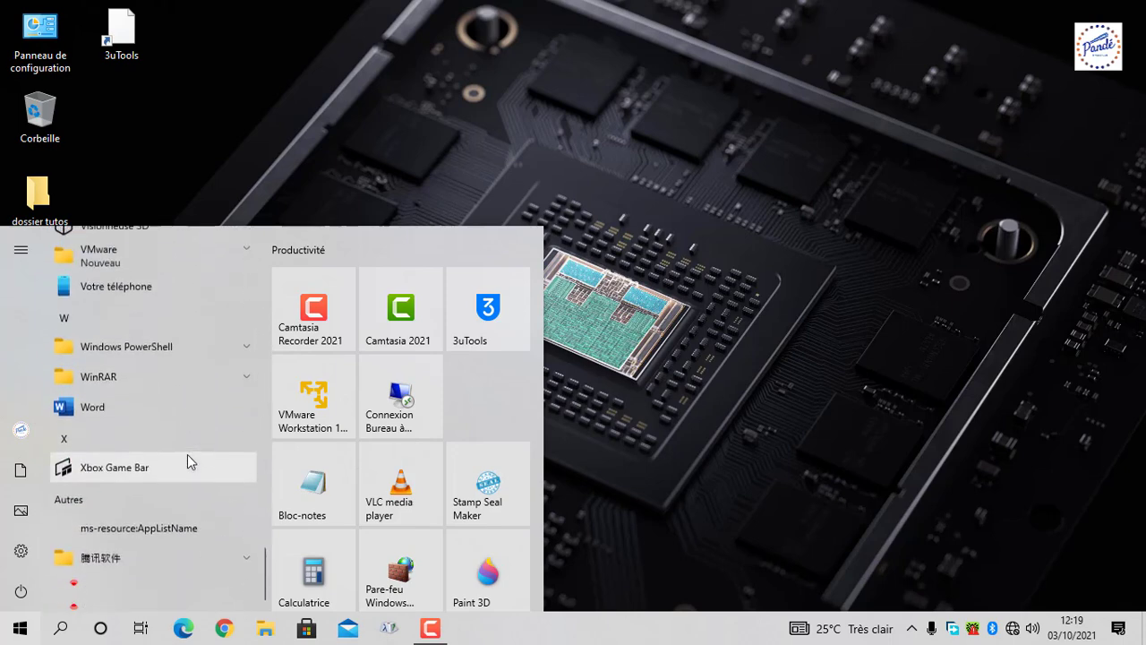
pyautogui.scroll(1, 187, 454)
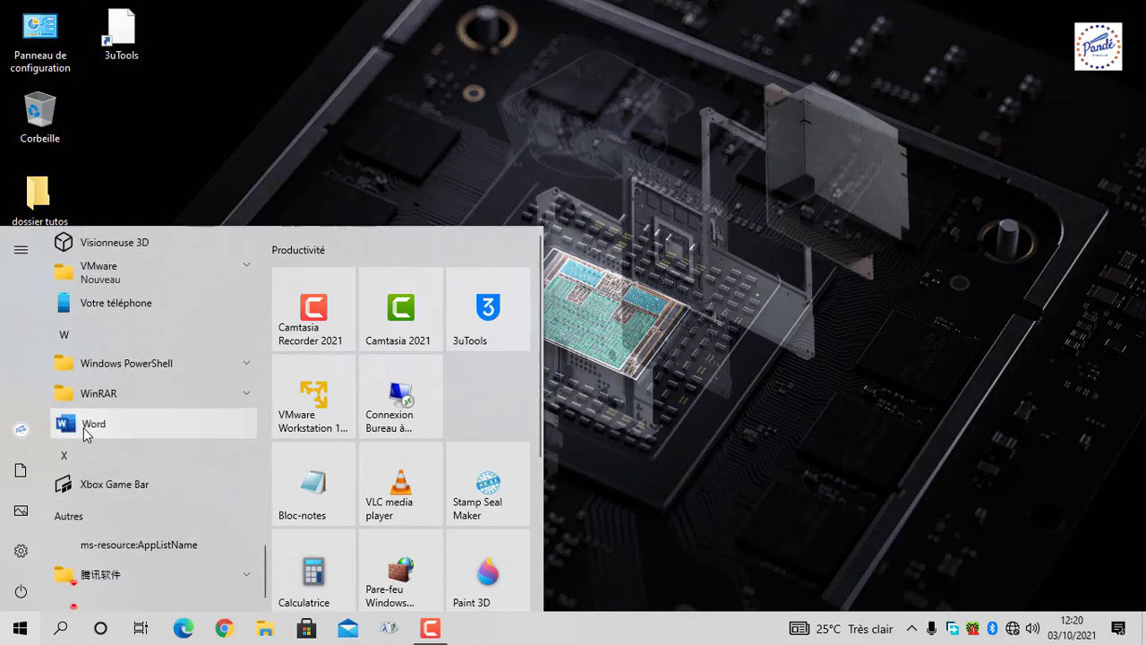
pyautogui.rightClick(83, 427)
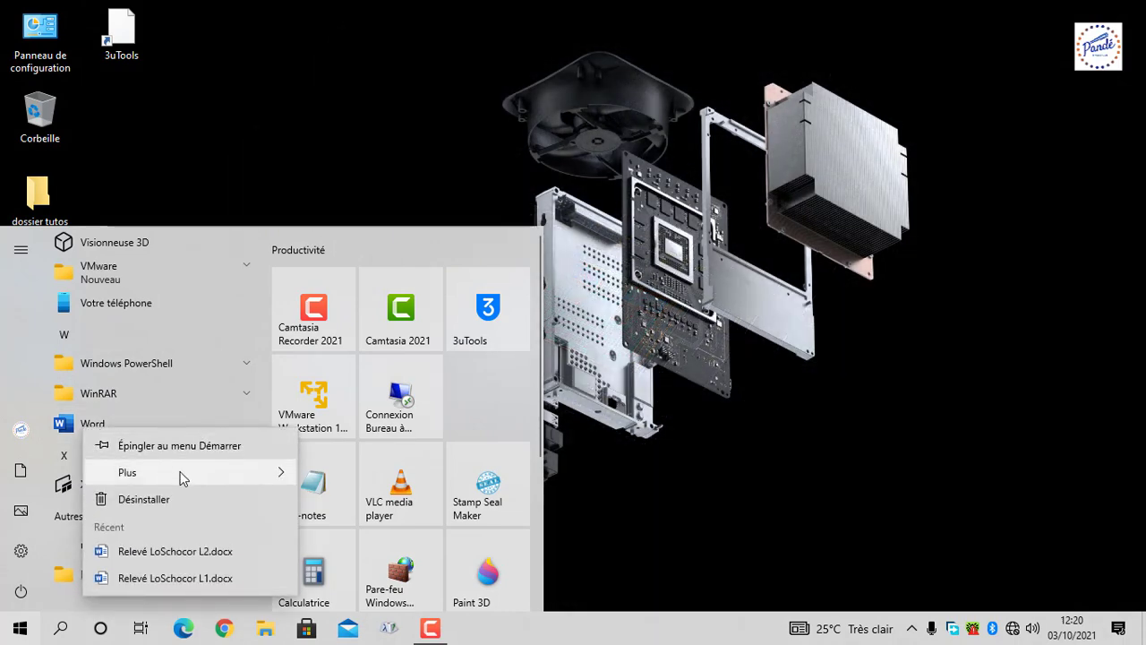
pyautogui.moveTo(238, 478)
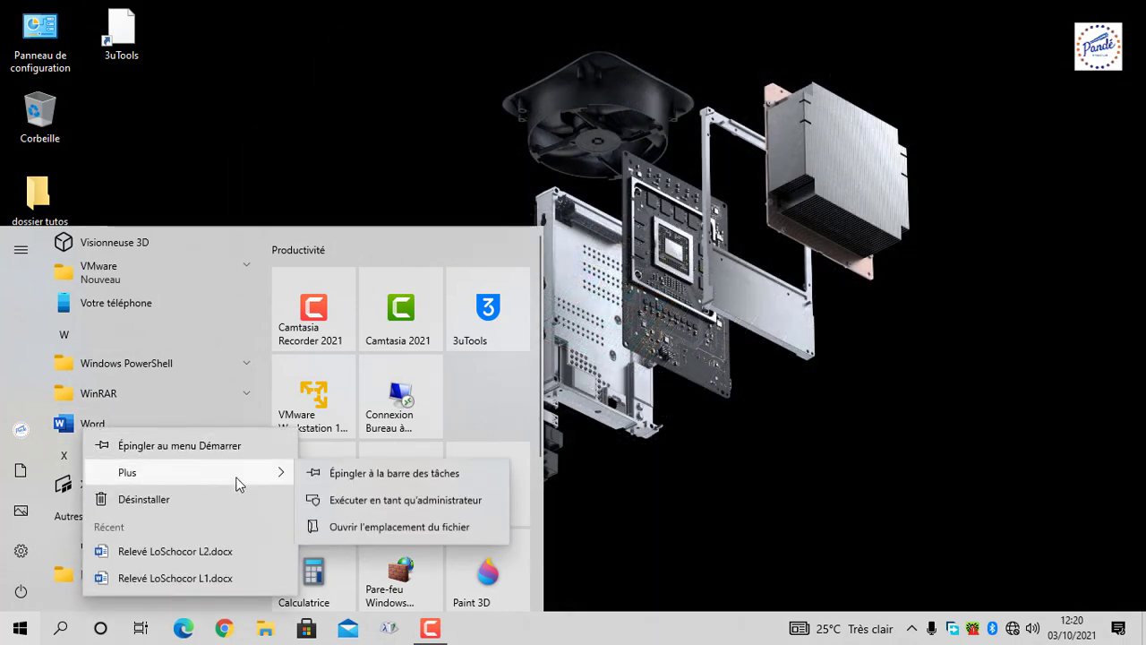
pyautogui.click(404, 532)
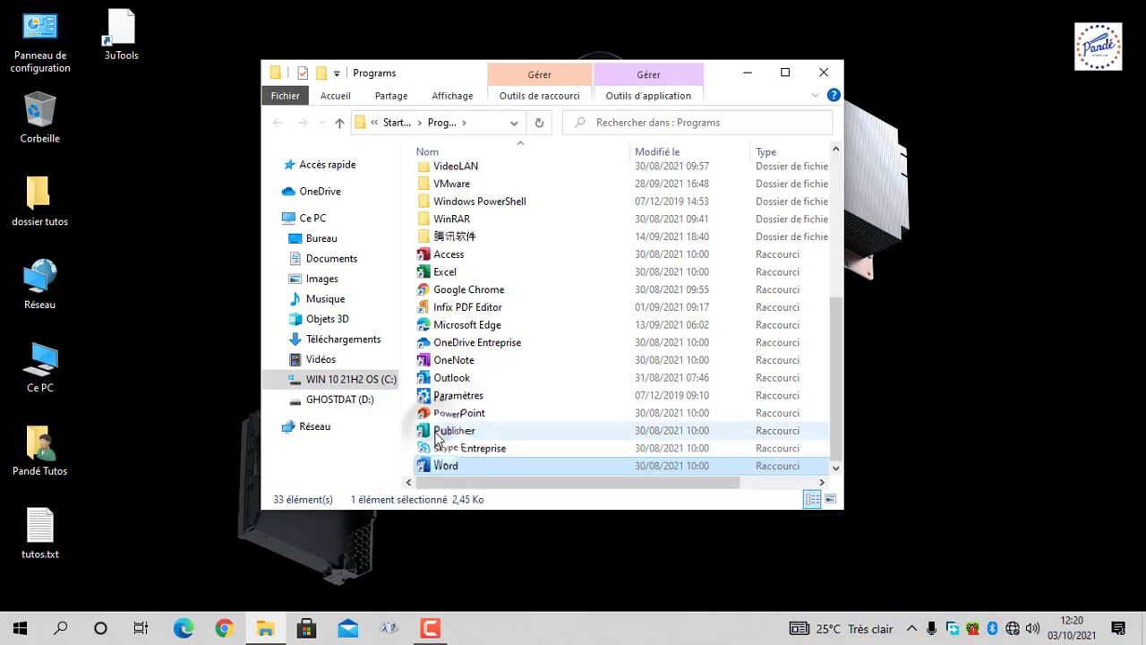
# Step: Create desktop shortcuts for Word, Publisher, Outlook, Excel, Access and Google Chrome together, and close the Programs folder
pyautogui.keyDown('ctrl'); pyautogui.click(436, 433); pyautogui.keyUp('ctrl')
pyautogui.keyDown('ctrl'); pyautogui.click(444, 381); pyautogui.keyUp('ctrl')
pyautogui.keyDown('ctrl'); pyautogui.click(445, 272); pyautogui.keyUp('ctrl')
pyautogui.keyDown('ctrl'); pyautogui.click(429, 257); pyautogui.keyUp('ctrl')
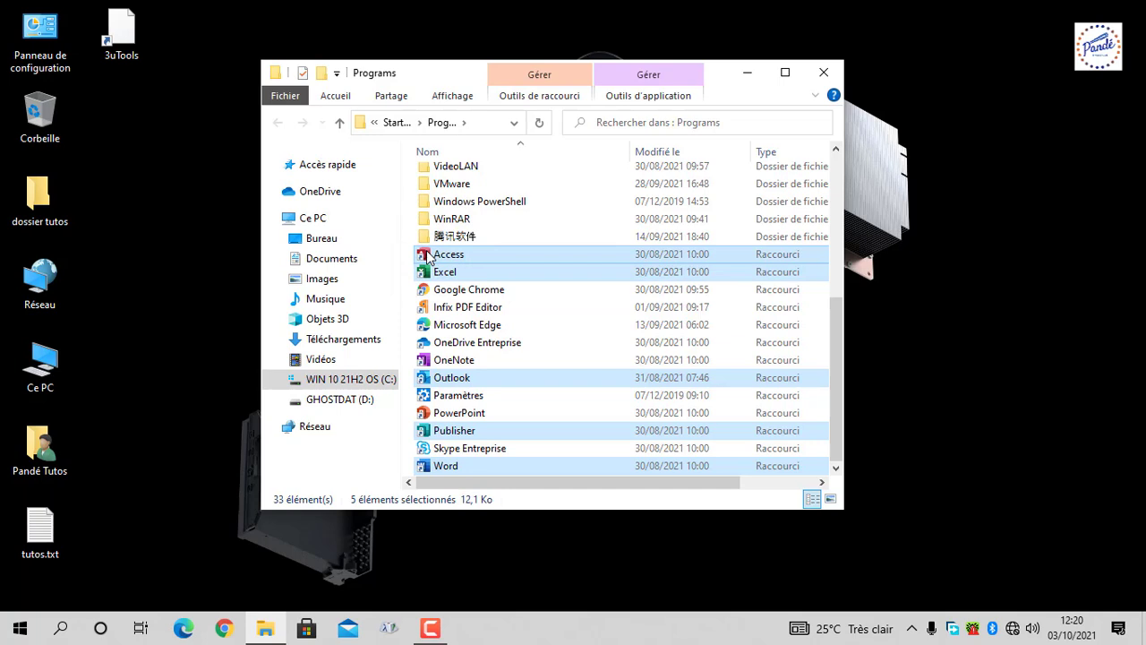
pyautogui.keyDown('ctrl'); pyautogui.click(428, 293); pyautogui.keyUp('ctrl')
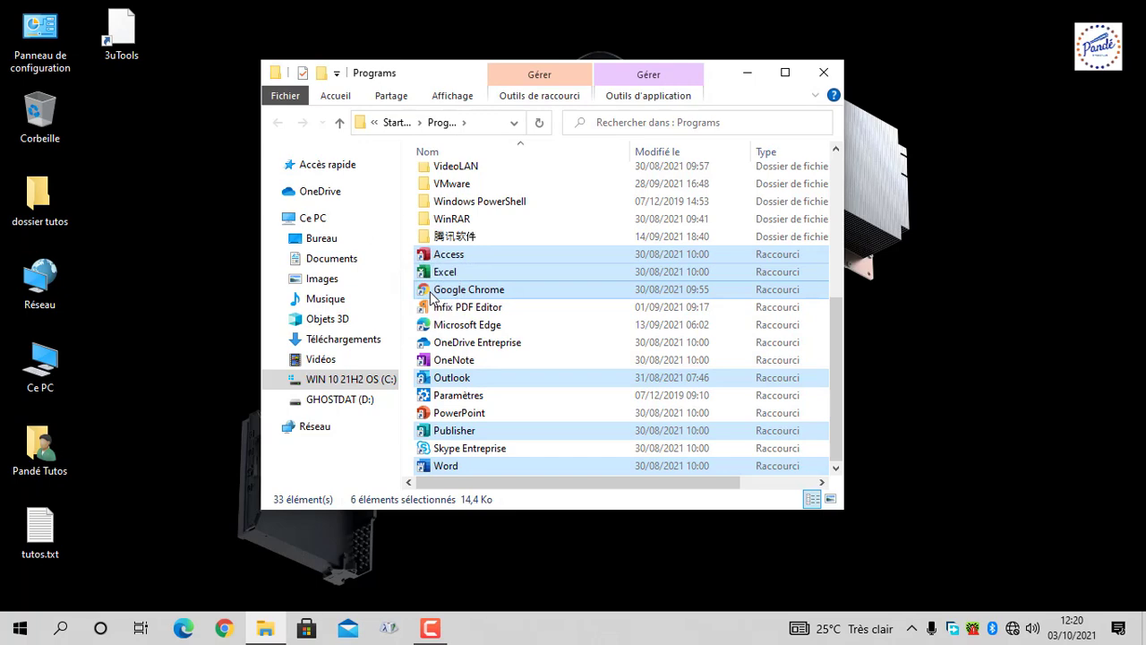
pyautogui.rightClick(430, 296)
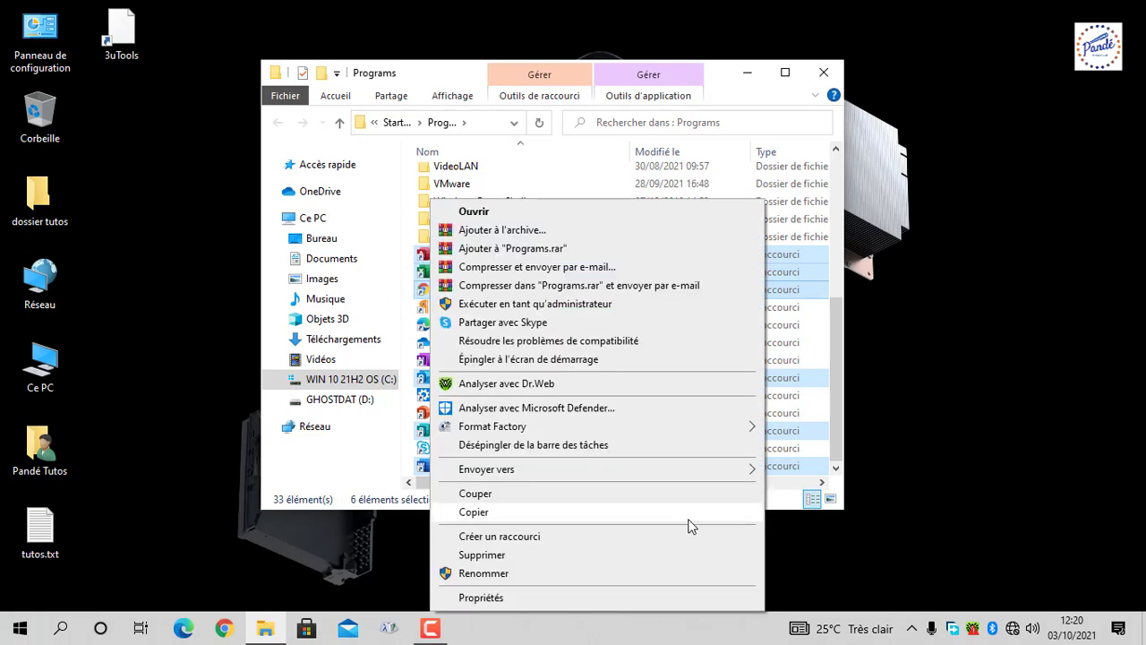
pyautogui.moveTo(756, 468)
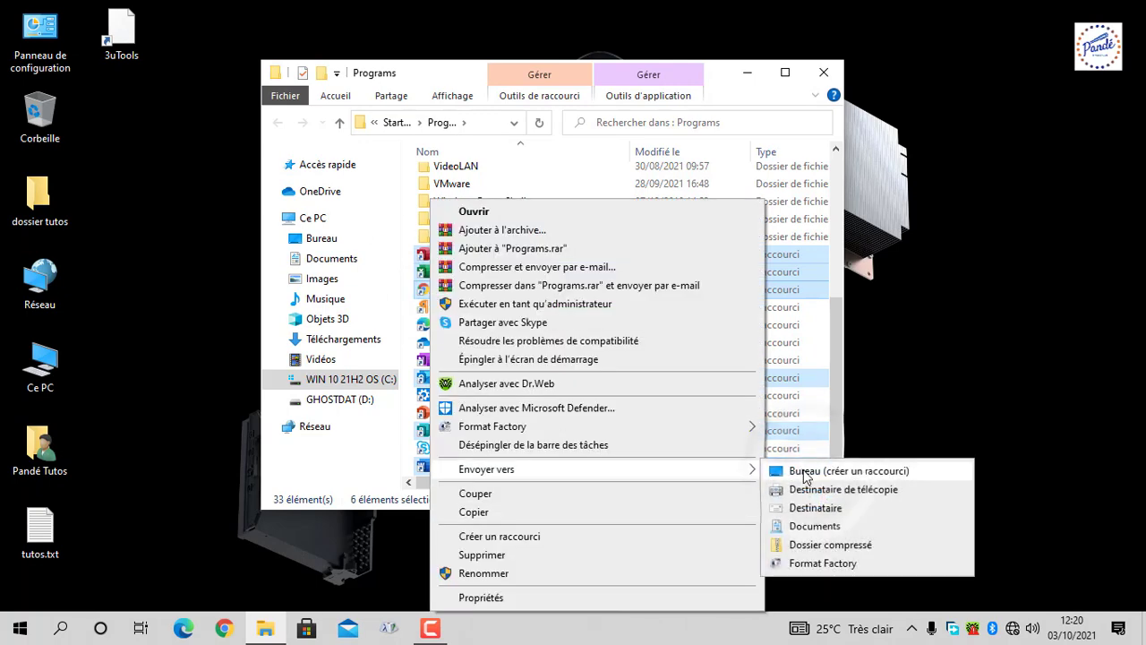
pyautogui.click(803, 474)
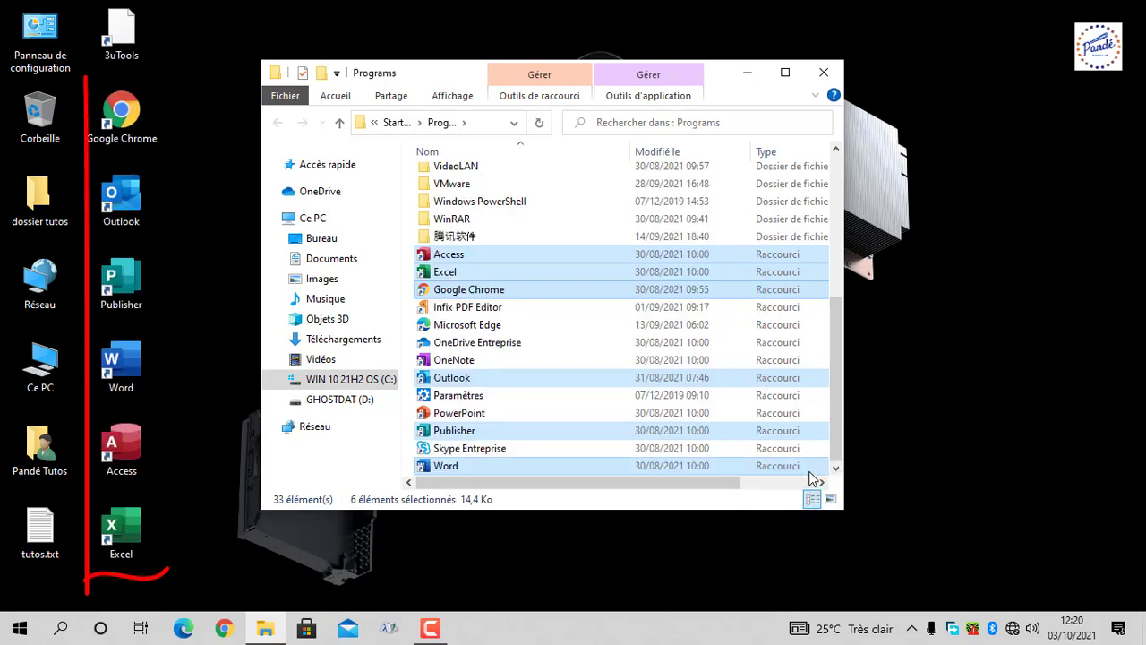
pyautogui.click(830, 75)
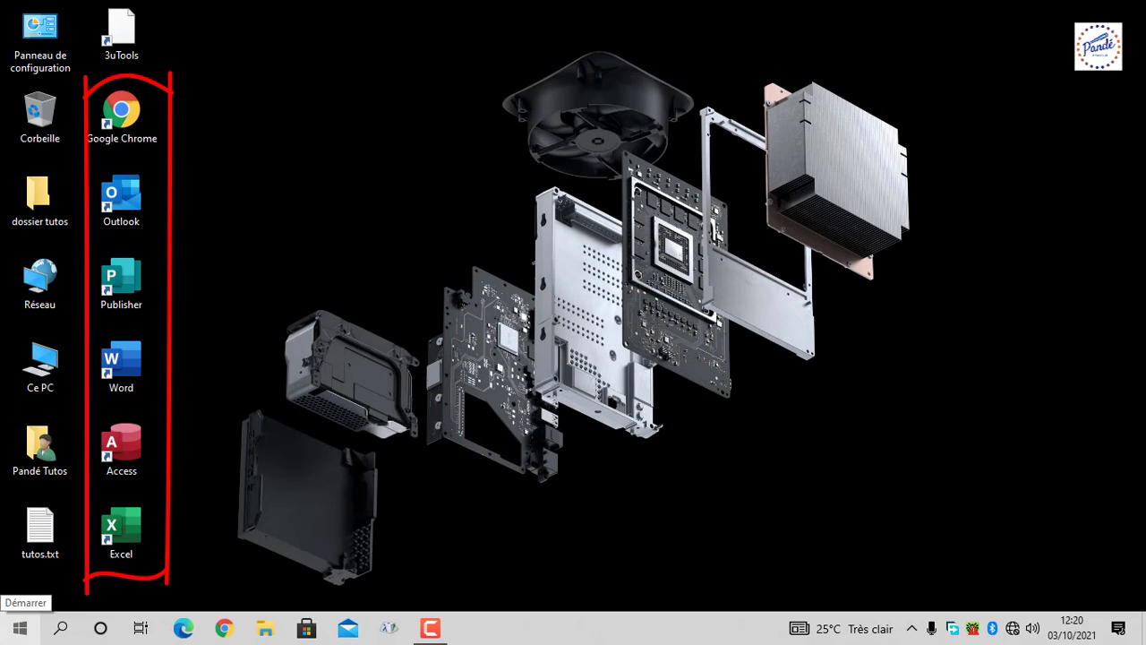
pyautogui.click(20, 628)
pyautogui.scroll(-1, 203, 463)
pyautogui.scroll(-4, 203, 463)
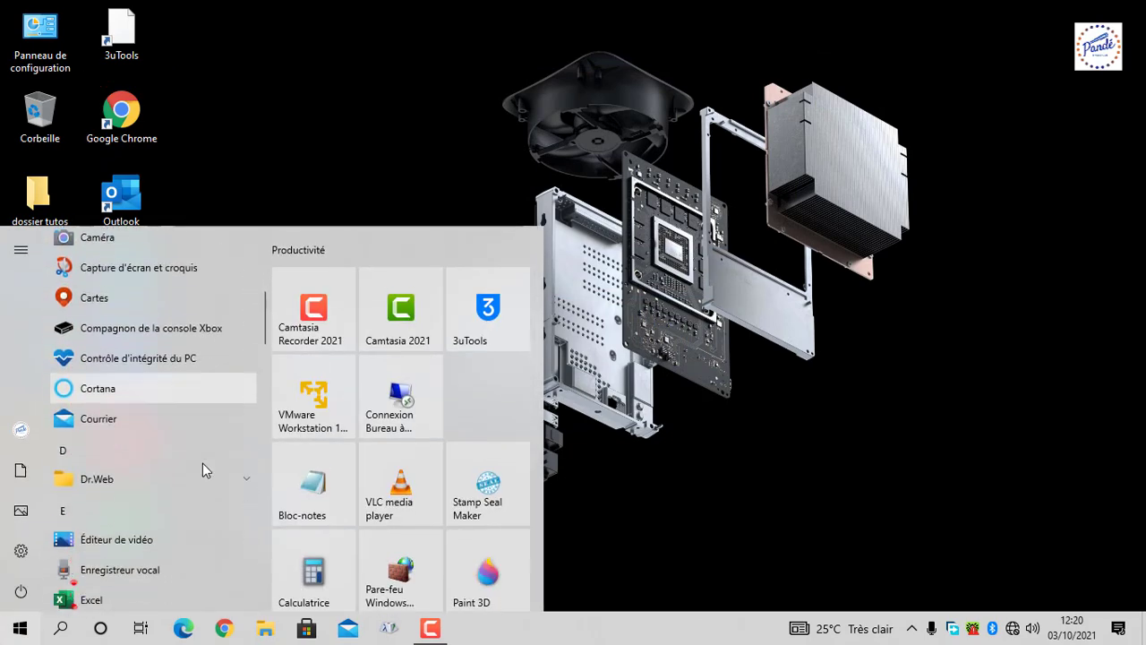
pyautogui.scroll(-4, 202, 463)
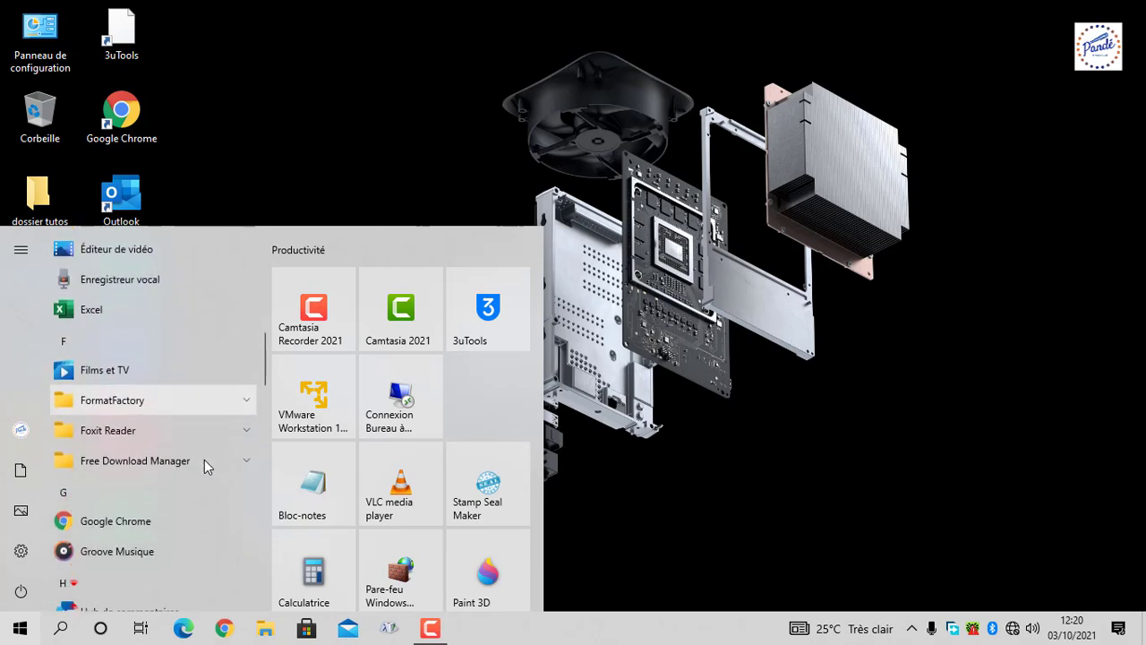
pyautogui.click(249, 428)
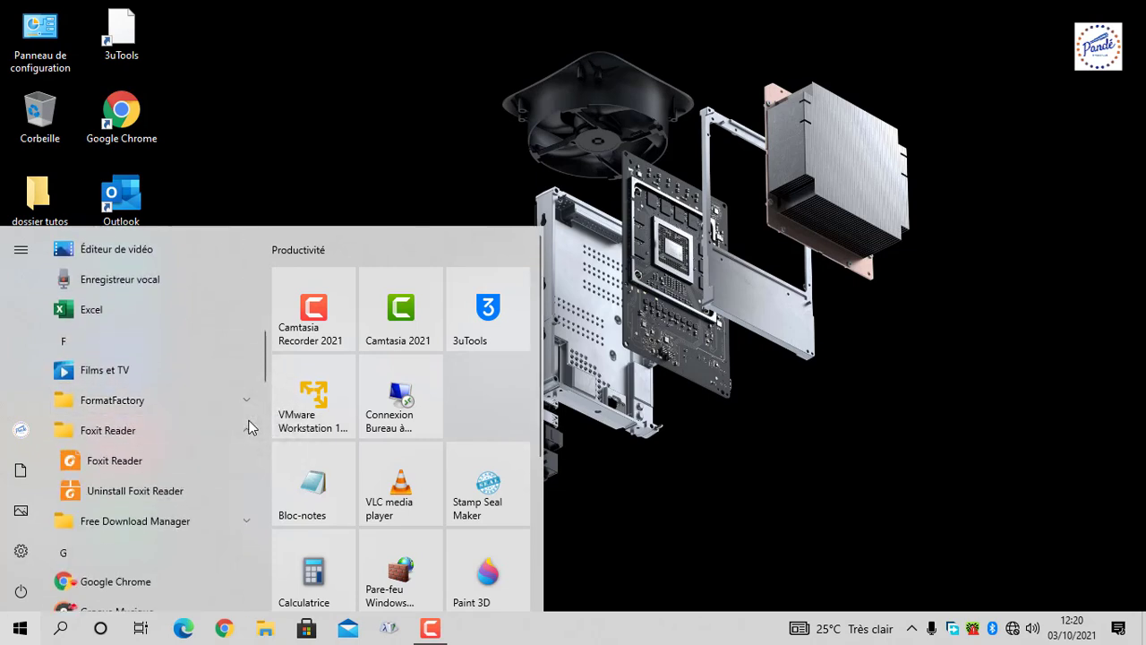
pyautogui.click(498, 89)
# Step: Start creating a new shortcut on the desktop and open the browser for its target item
pyautogui.rightClick(498, 89)
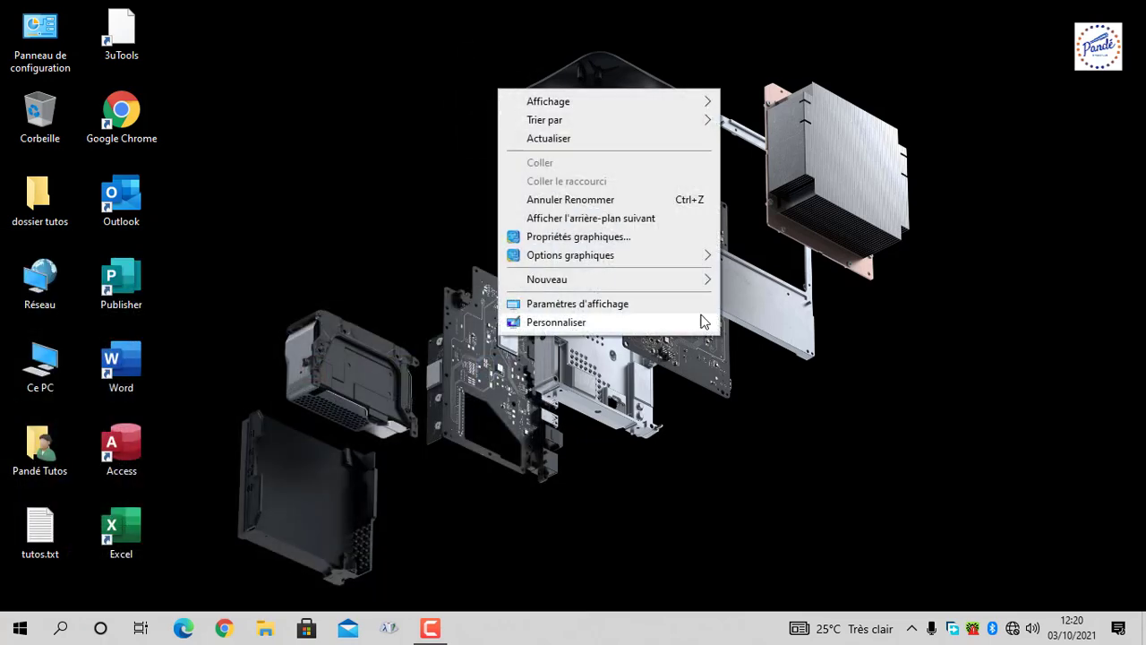
pyautogui.moveTo(707, 279)
pyautogui.click(751, 301)
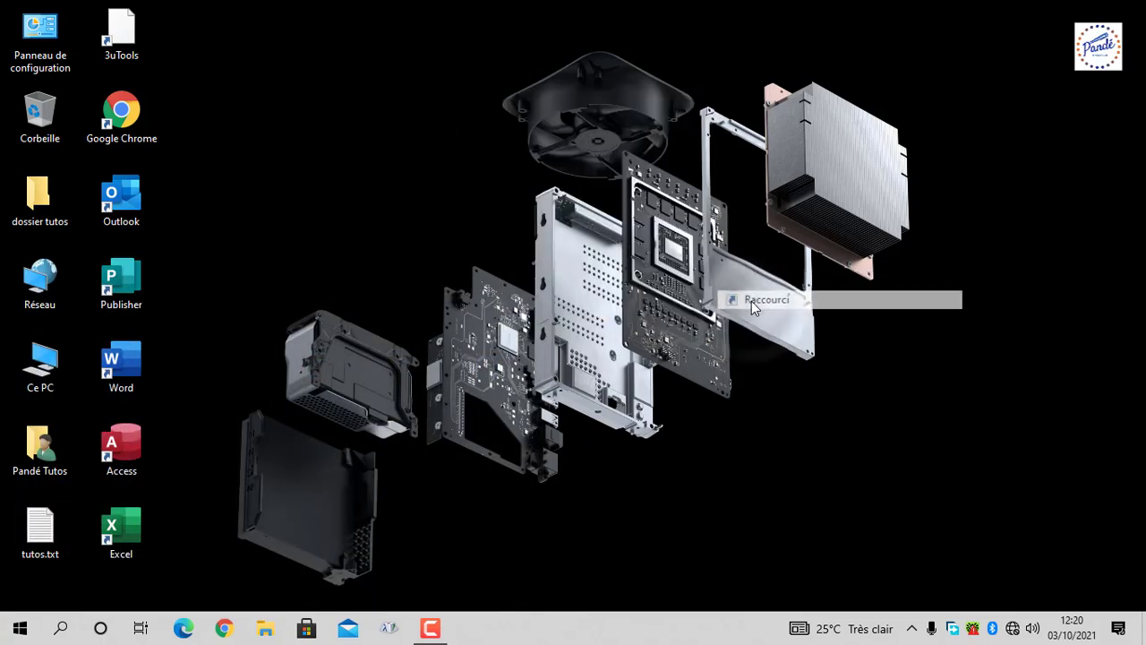
pyautogui.click(718, 304)
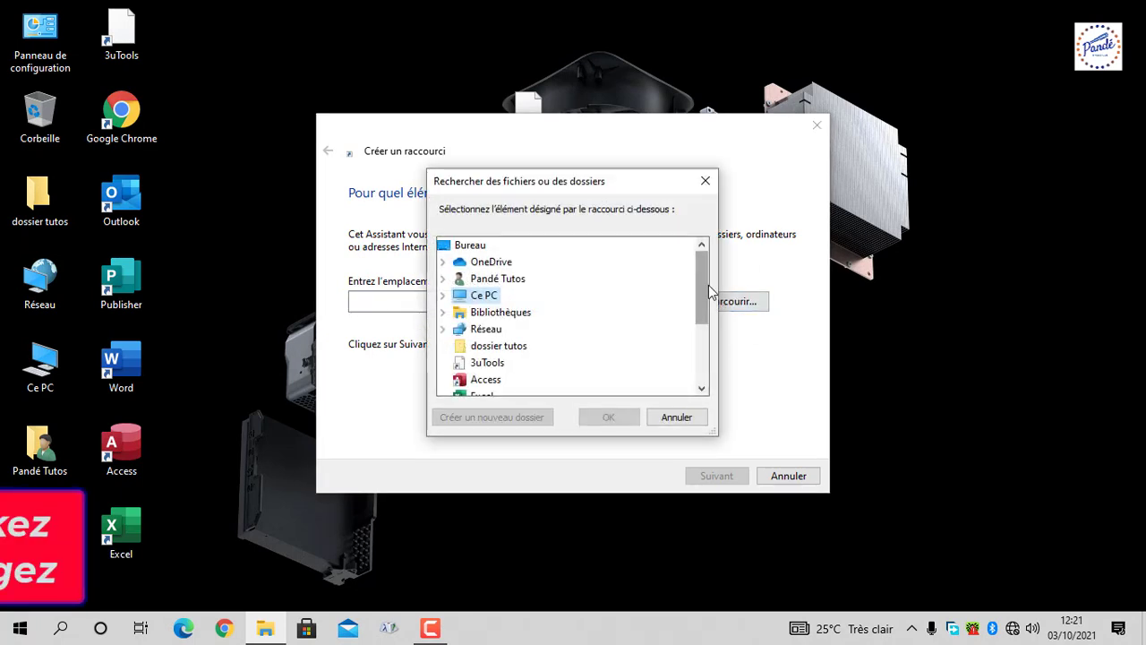
# Step: Choose dwsewsc.exe in the DrWeb folder under Programmes on the C: drive as the shortcut's target
pyautogui.moveTo(707, 286); pyautogui.dragTo(709, 330)
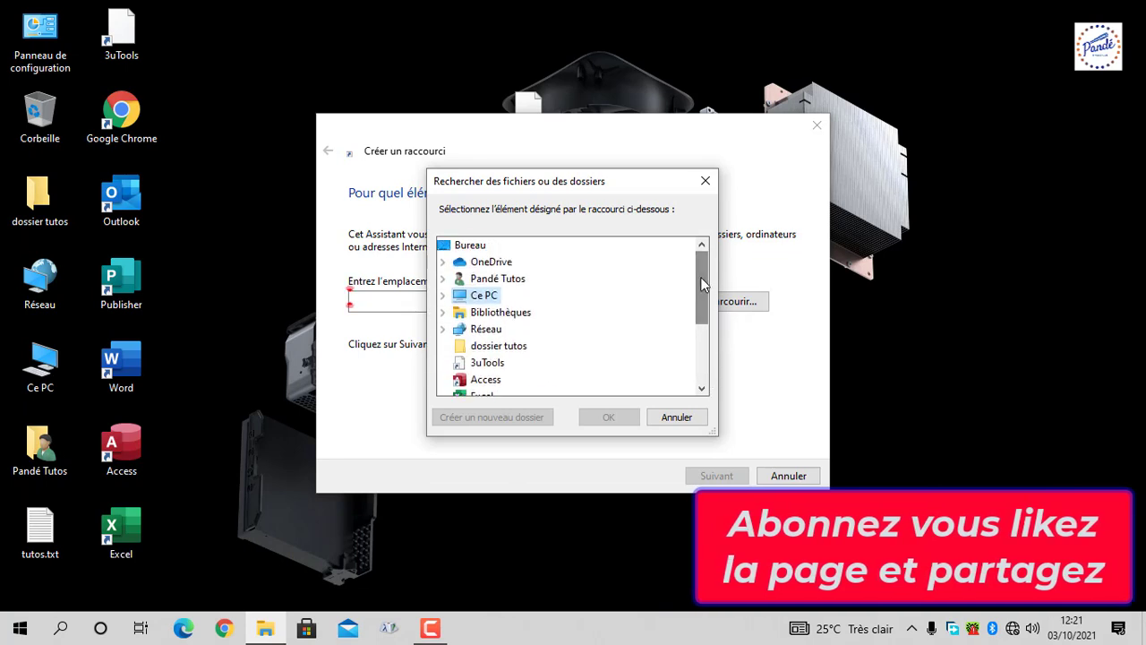
pyautogui.click(443, 298)
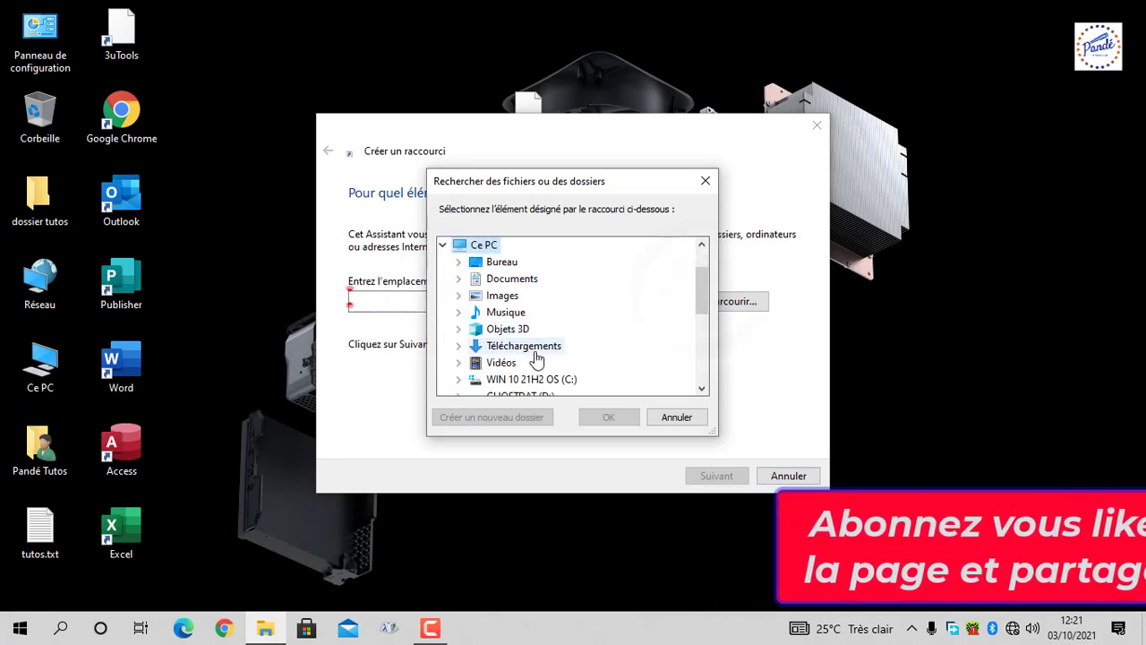
pyautogui.scroll(-1, 706, 303)
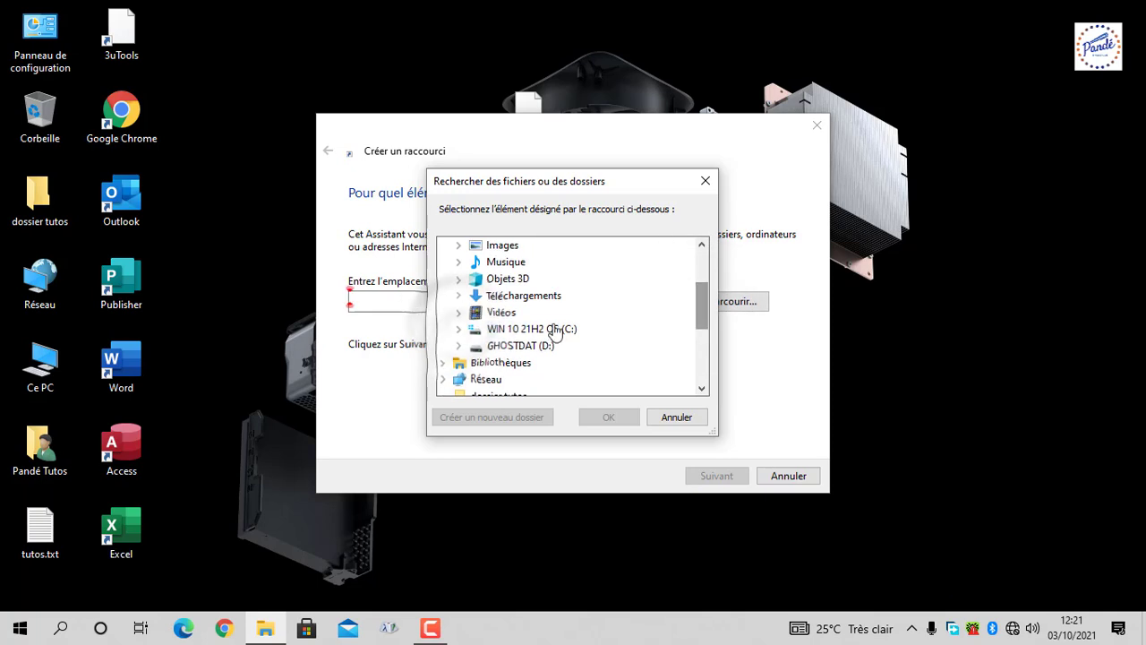
pyautogui.click(458, 343)
pyautogui.click(475, 330)
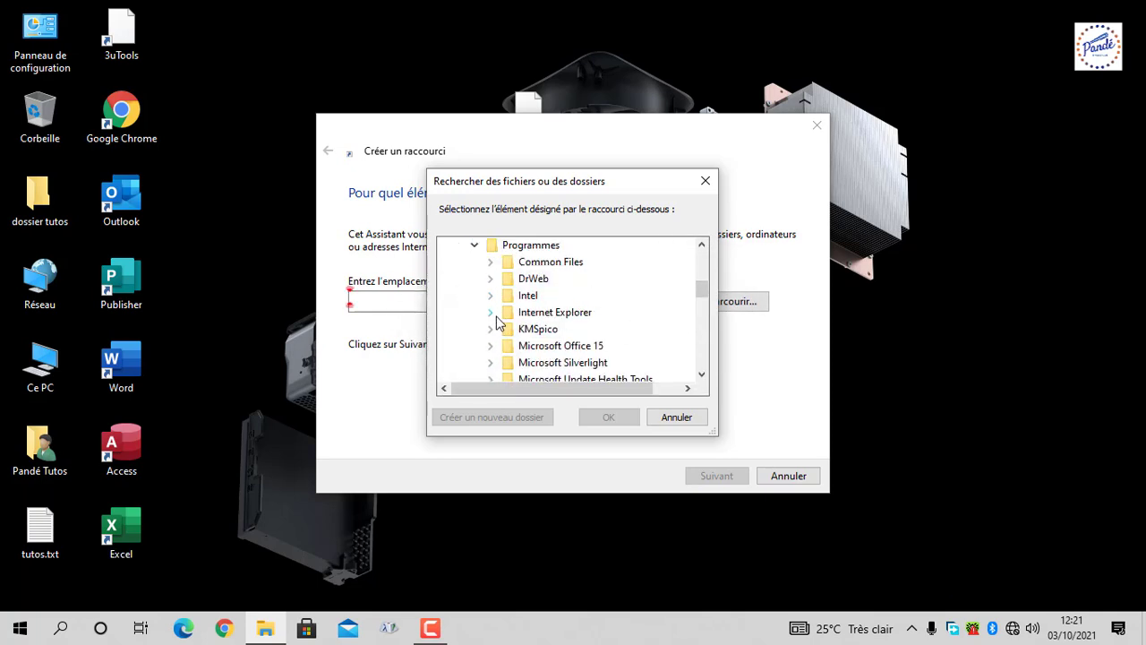
pyautogui.click(490, 278)
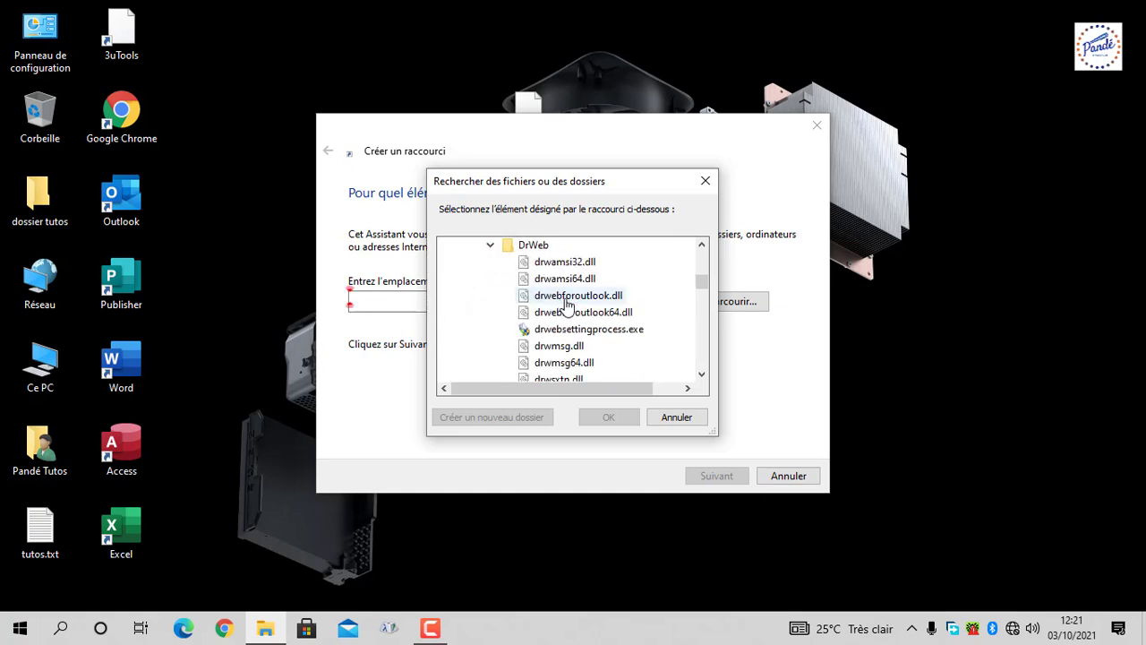
pyautogui.moveTo(704, 284)
pyautogui.mouseDown()
pyautogui.moveTo(713, 314)
pyautogui.moveTo(700, 283)
pyautogui.moveTo(703, 293)
pyautogui.mouseUp()
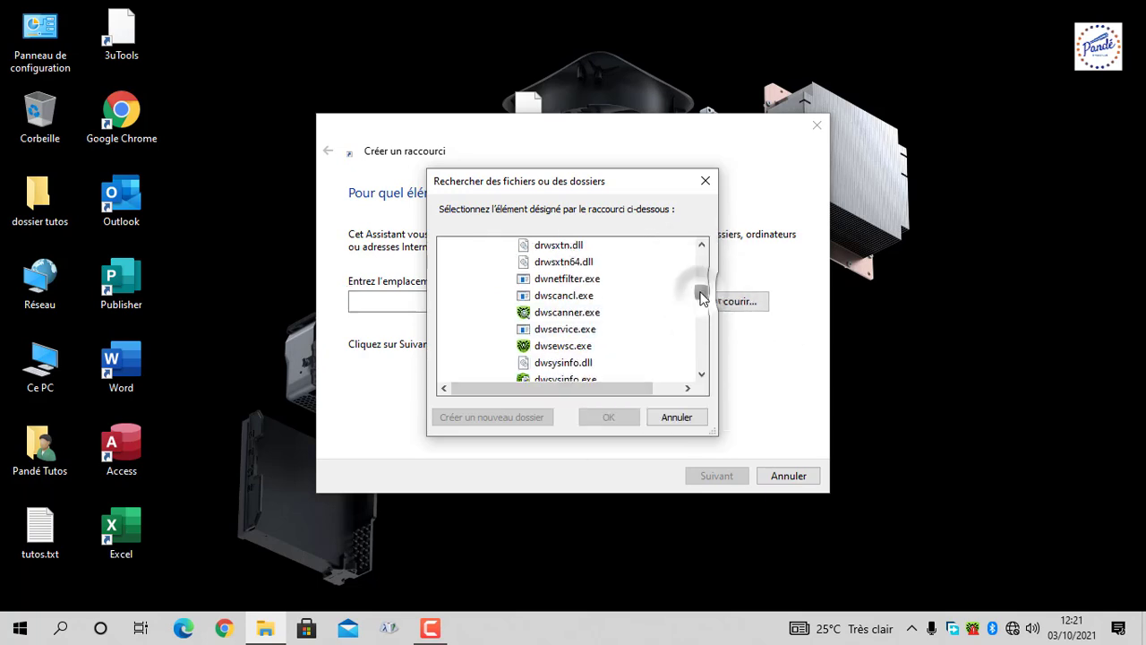
pyautogui.click(563, 347)
pyautogui.click(604, 417)
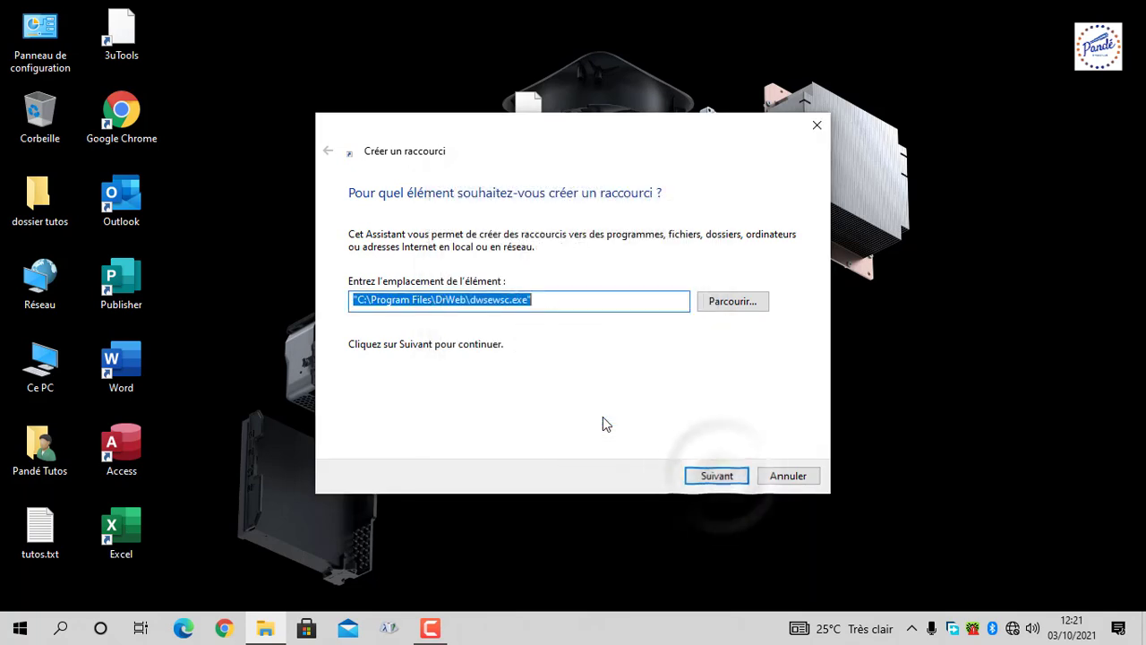
# Step: Name the new shortcut Dr Web, finish creating it, and place its icon beside the 3uTools shortcut
pyautogui.click(727, 481)
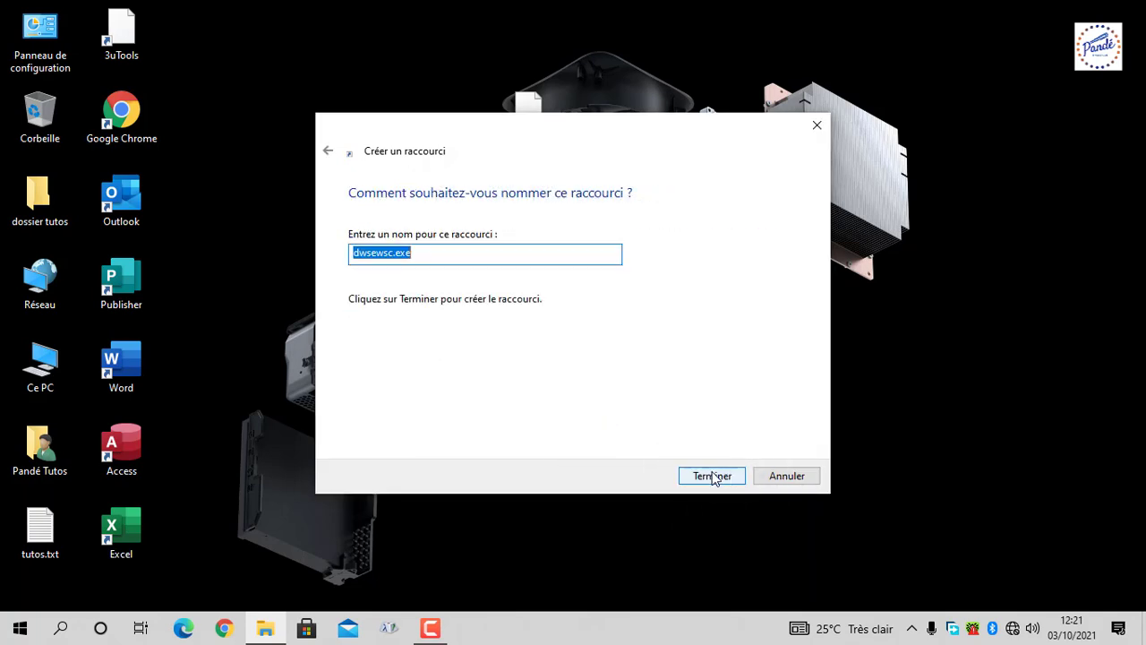
pyautogui.click(419, 254)
pyautogui.moveTo(419, 254); pyautogui.dragTo(325, 256)
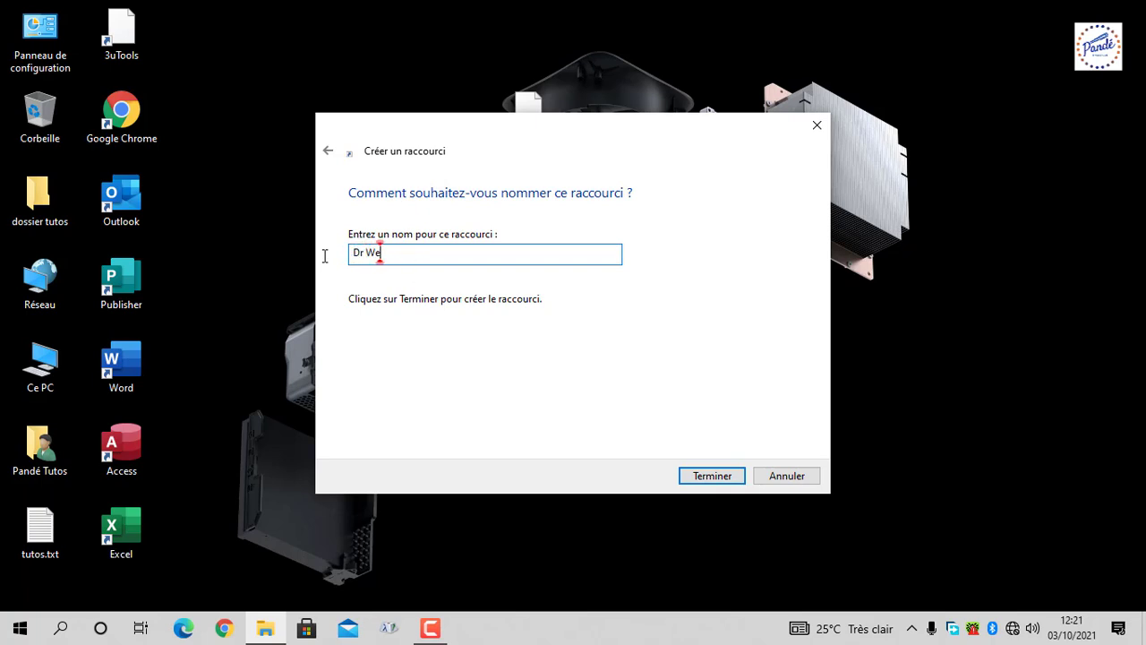
pyautogui.click(686, 474)
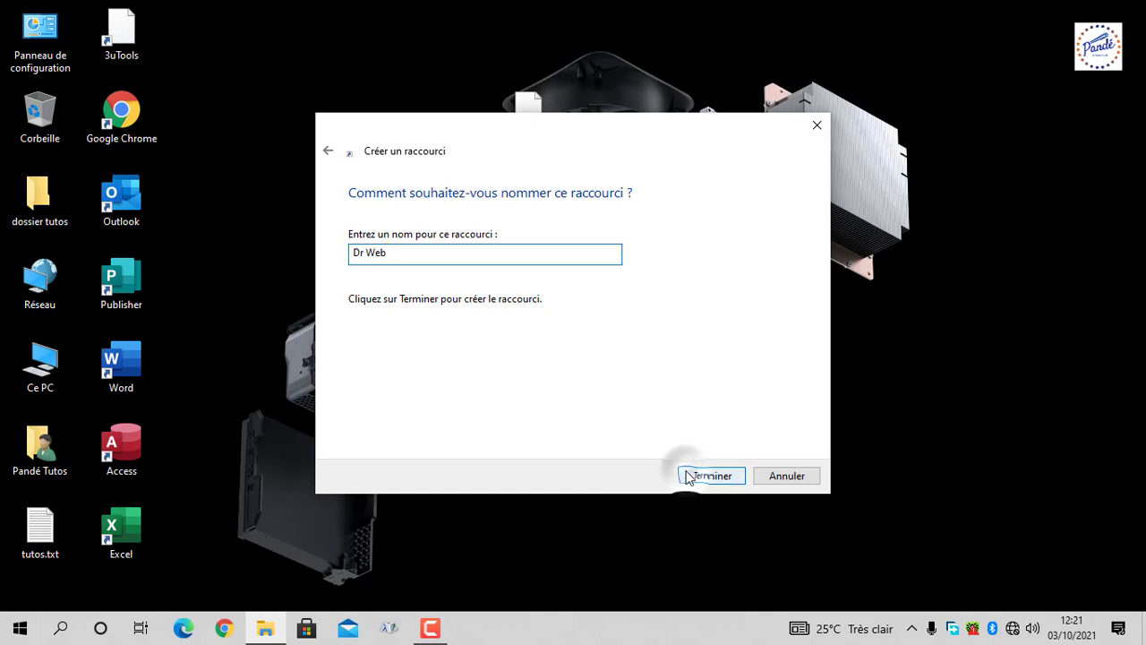
pyautogui.moveTo(529, 115); pyautogui.dragTo(204, 34)
pyautogui.click(392, 154)
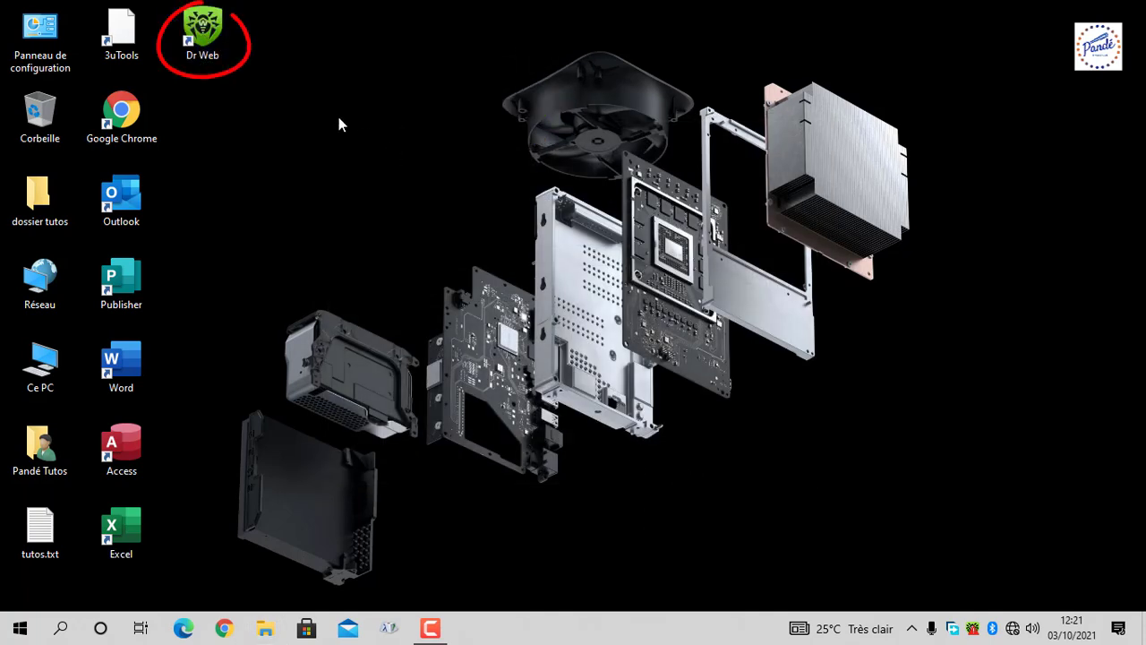